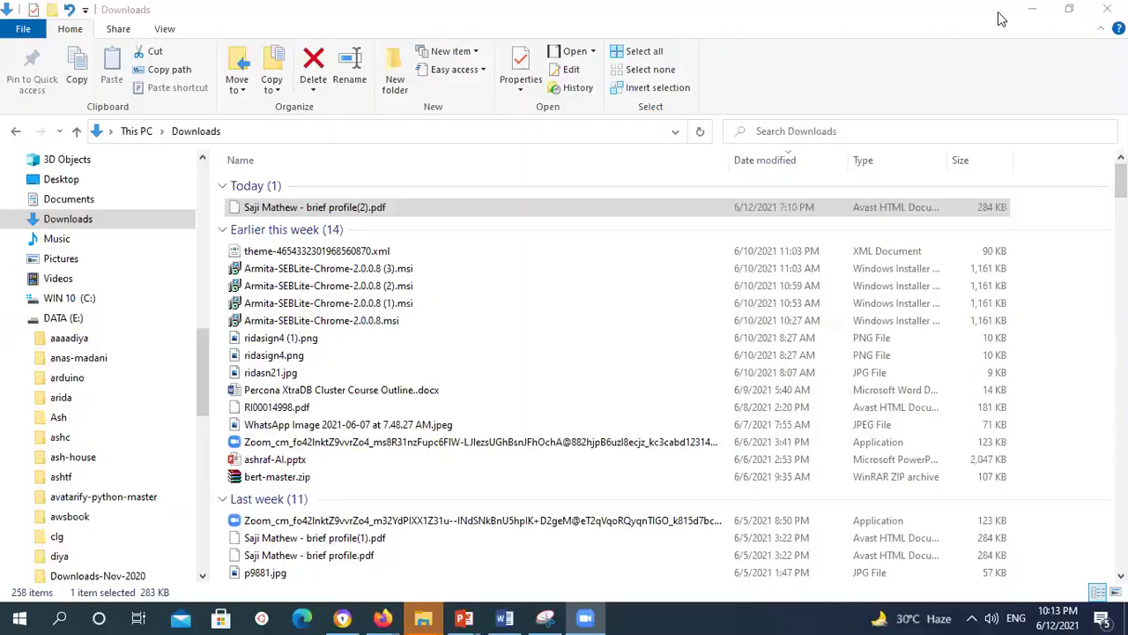
Minimize the Downloads window to reveal the team2 leadership talk recording folder.
click(1027, 12)
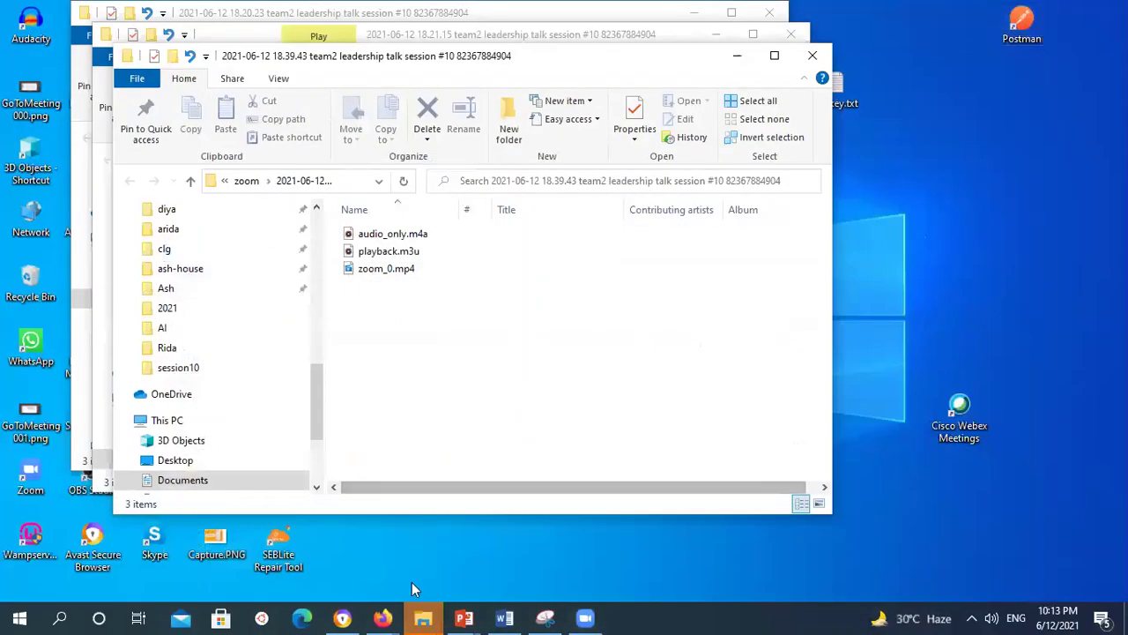
Bring session10 to the front from the taskbar, showing the Agenda slide.
click(464, 618)
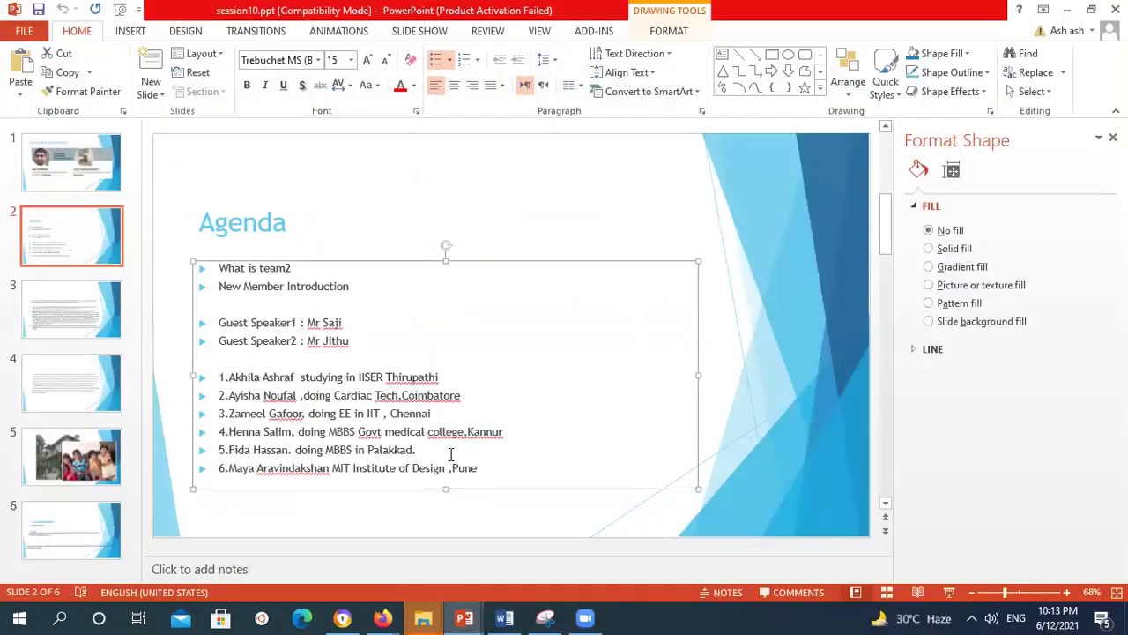